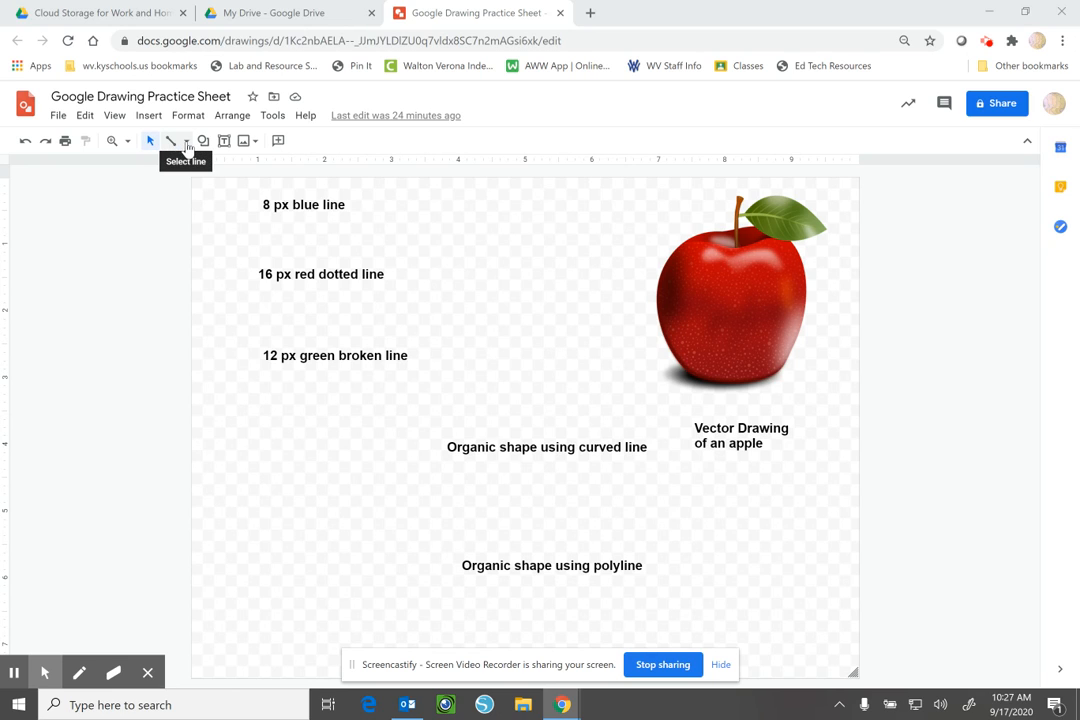
Draw a straight horizontal line beneath the "8 px blue line" label with the Line tool
{"action": "left_click", "coordinate": [186, 143]}
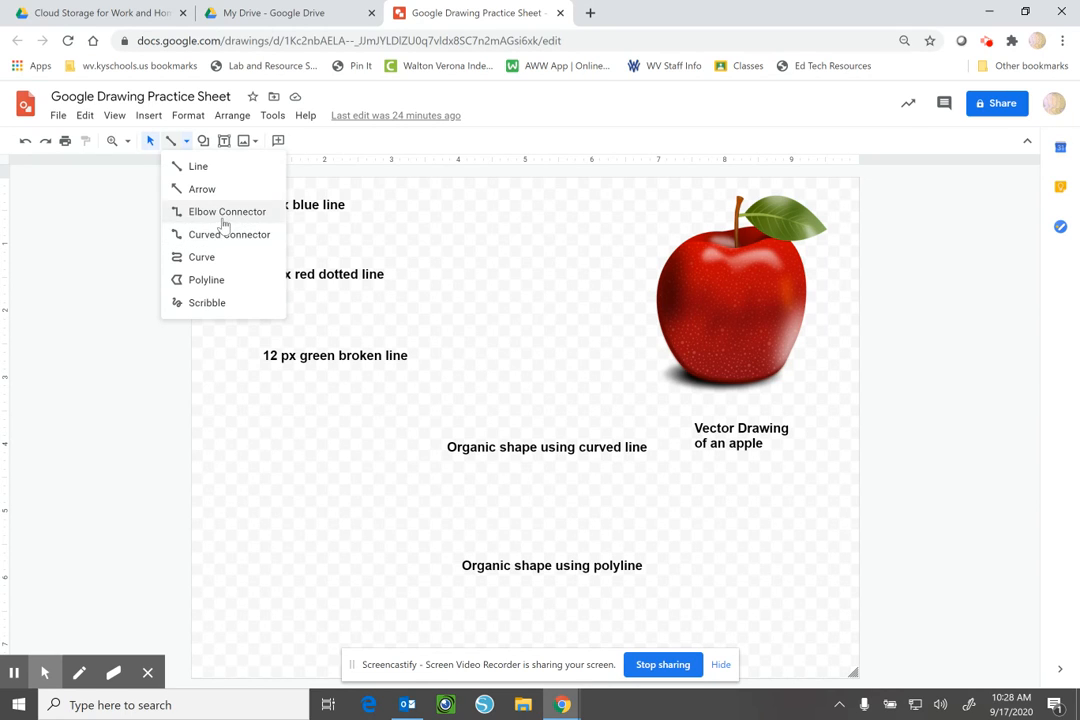
{"action": "left_click", "coordinate": [199, 170]}
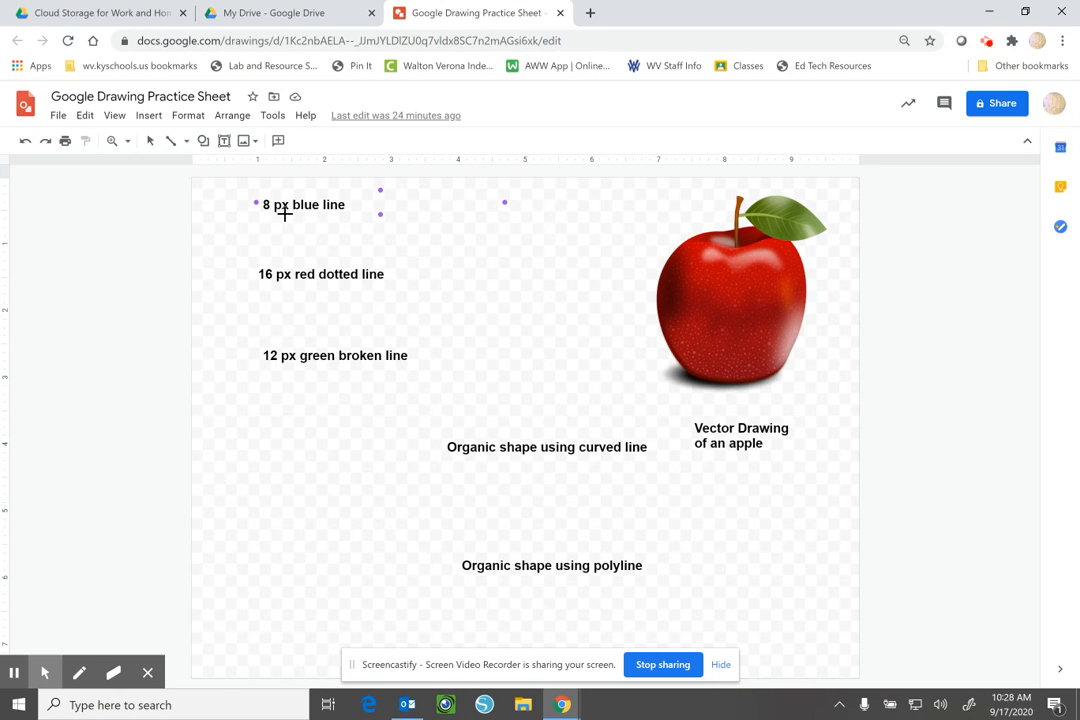
{"action": "left_click", "coordinate": [188, 143]}
{"action": "left_click_drag", "start_coordinate": [264, 231], "coordinate": [485, 229]}
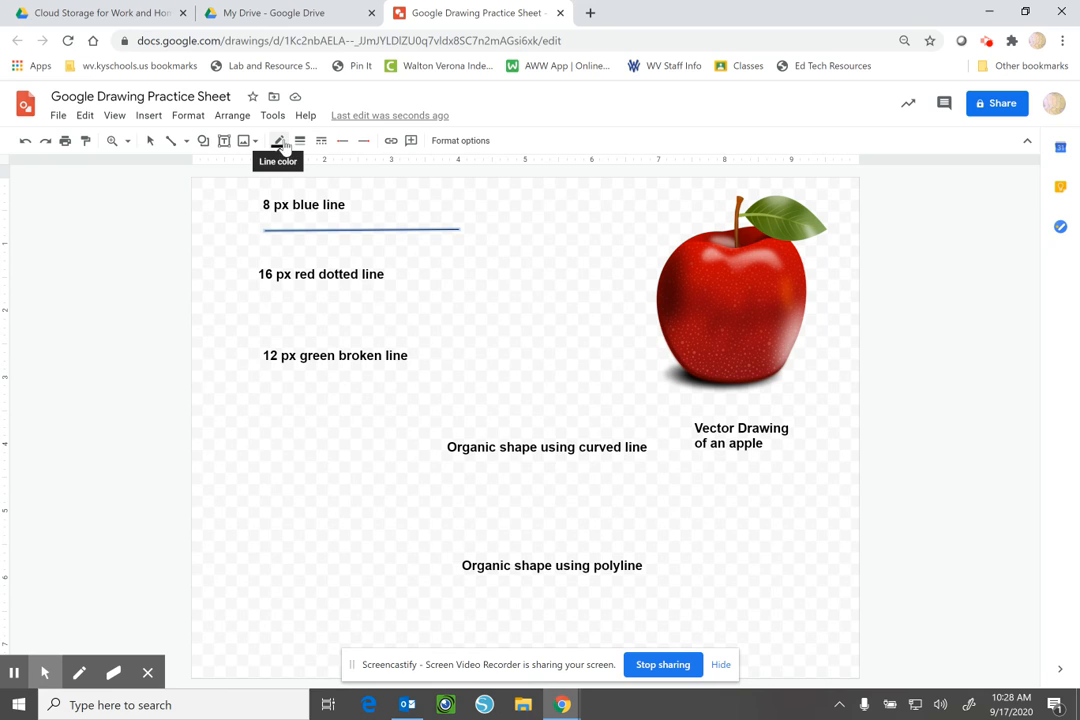
Color the line under the "8 px blue line" label with a custom blue mixed from the hue and shade controls
{"action": "left_click", "coordinate": [280, 143]}
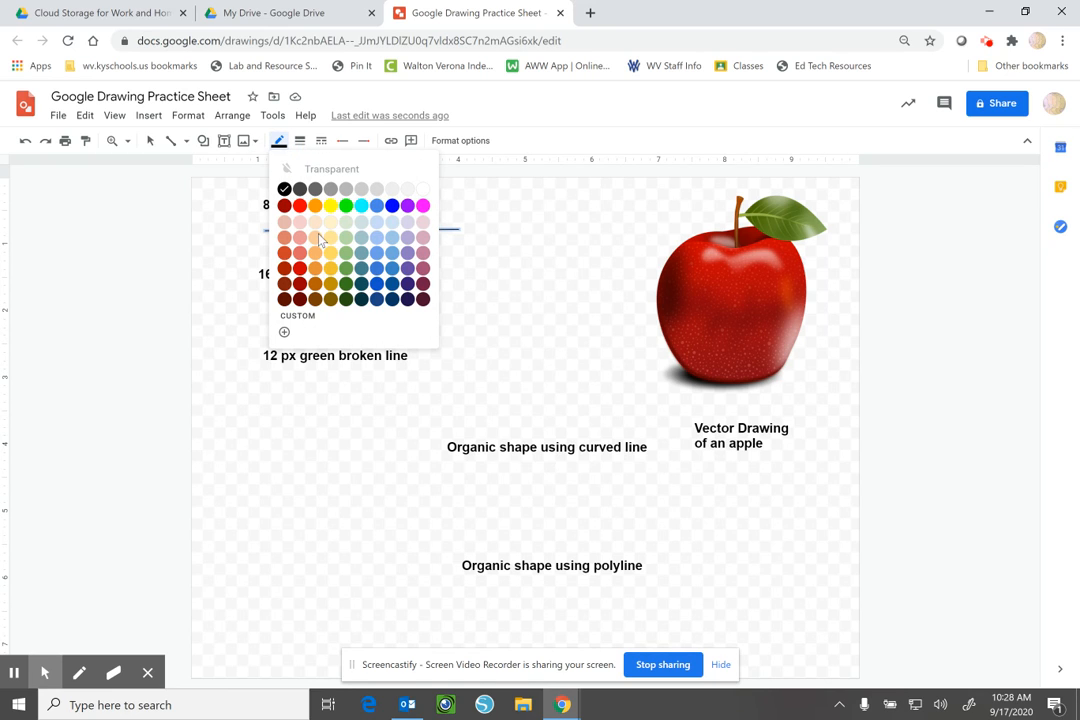
{"action": "left_click", "coordinate": [306, 318]}
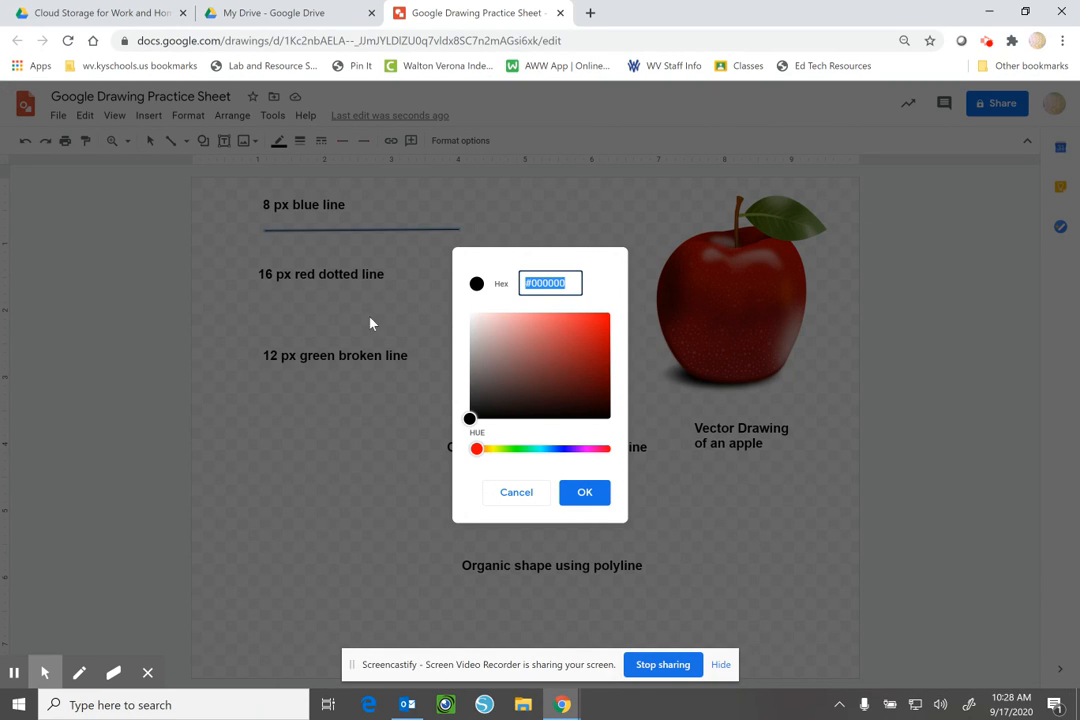
{"action": "mouse_move", "coordinate": [476, 448]}
{"action": "left_mouse_down"}
{"action": "mouse_move", "coordinate": [592, 446]}
{"action": "mouse_move", "coordinate": [555, 449]}
{"action": "left_mouse_up"}
{"action": "left_click", "coordinate": [569, 317]}
{"action": "left_click", "coordinate": [583, 492]}
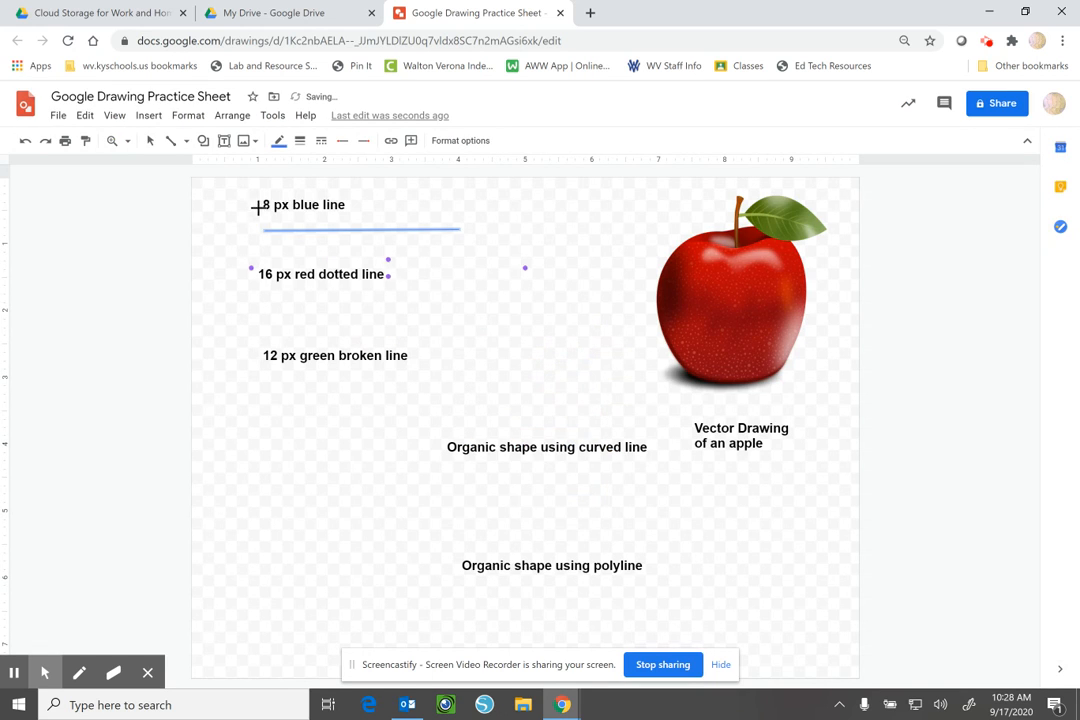
{"action": "left_click", "coordinate": [279, 141]}
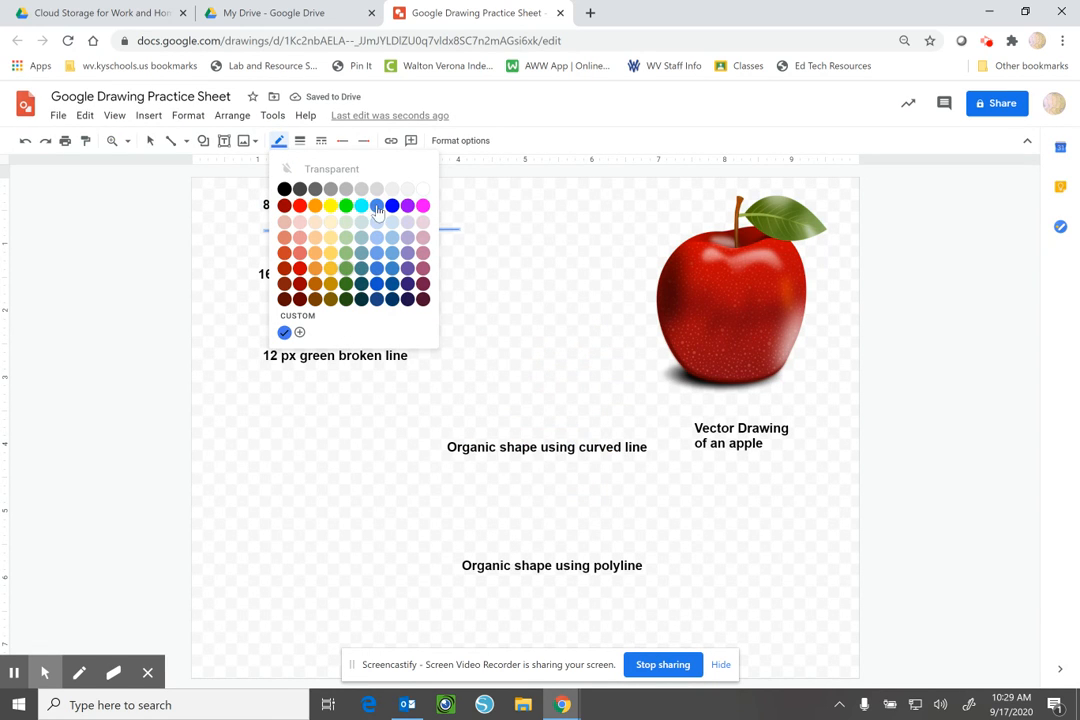
{"action": "left_click", "coordinate": [280, 142]}
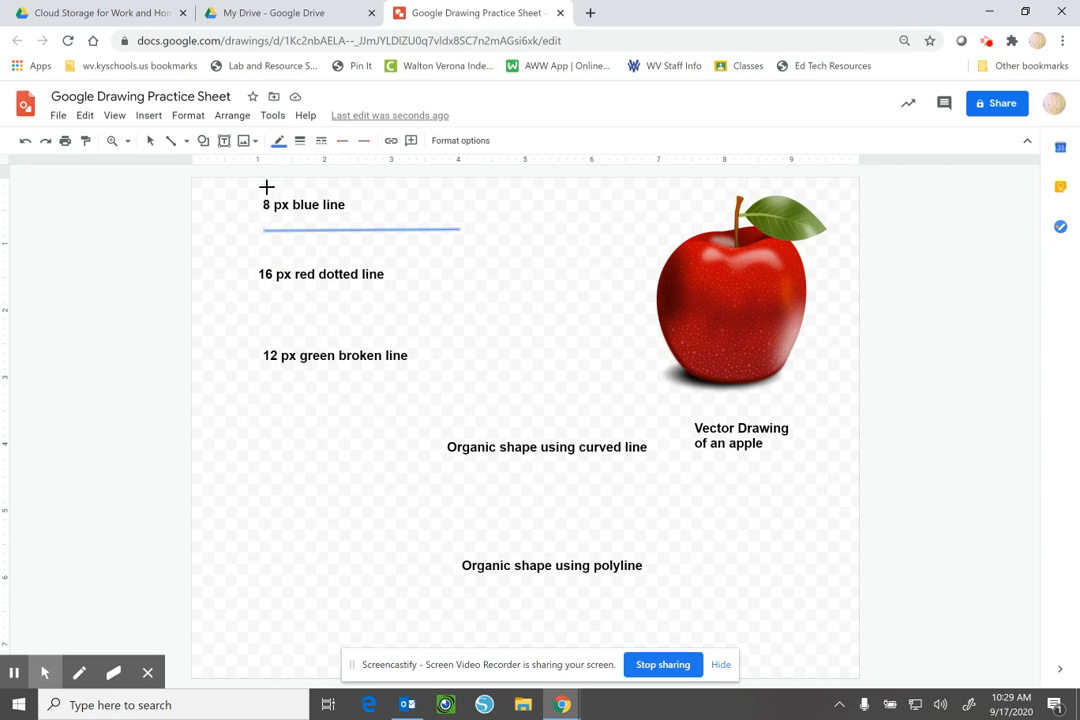
Set the blue line's weight to 8px and deselect it
{"action": "left_click", "coordinate": [300, 143]}
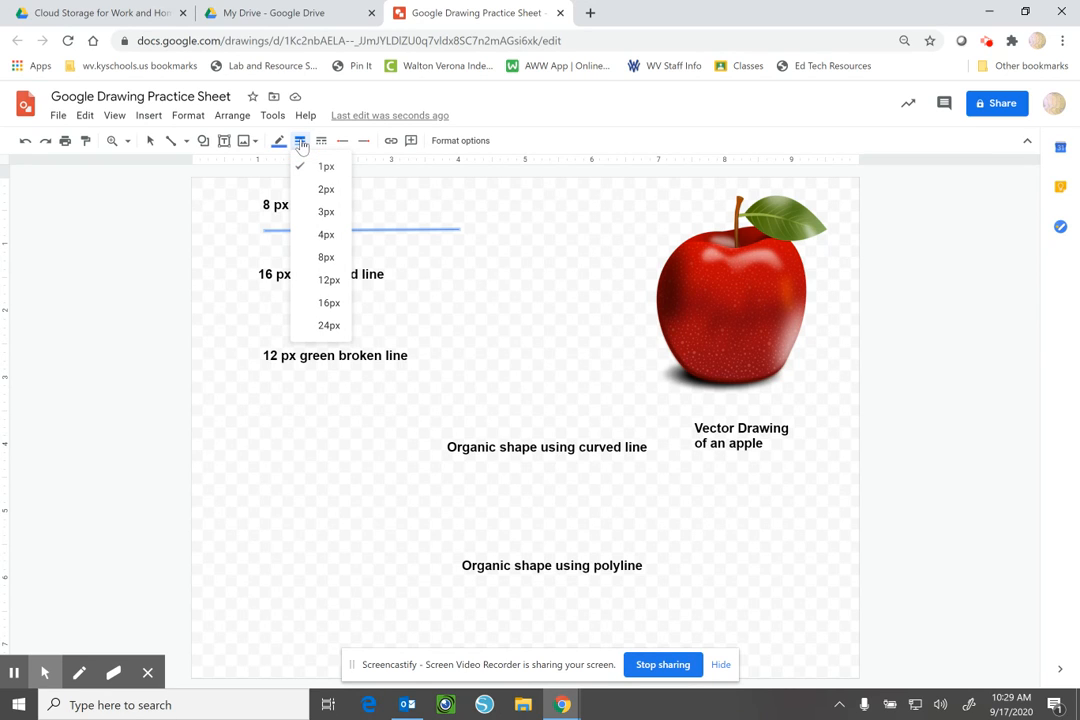
{"action": "left_click", "coordinate": [326, 257]}
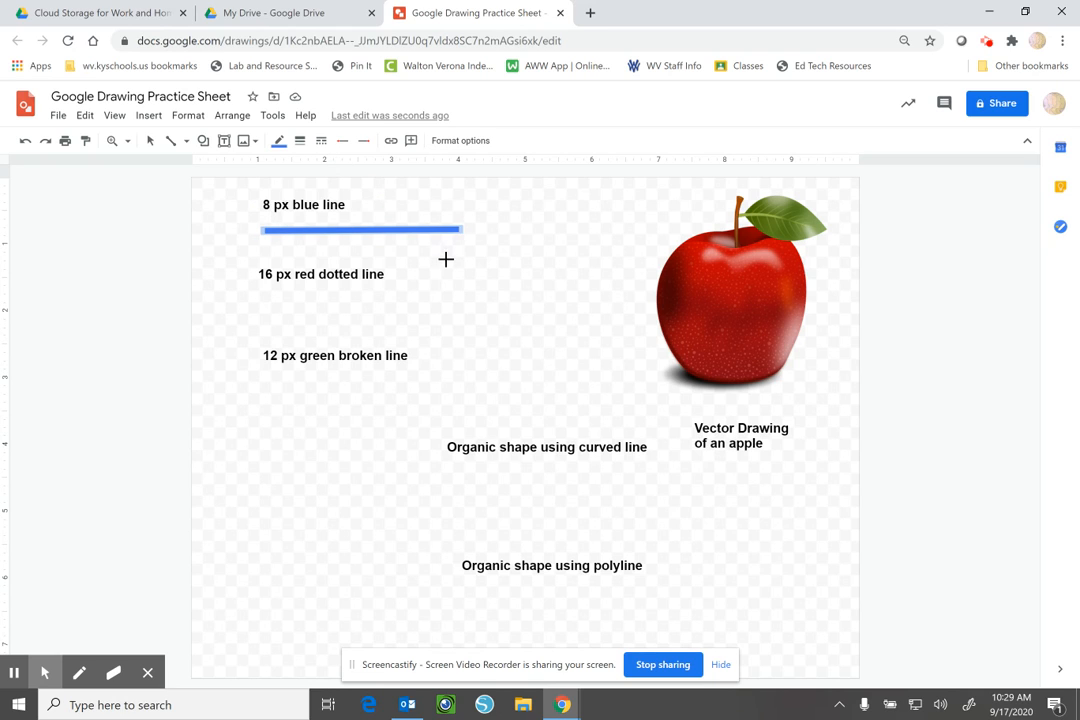
{"action": "left_click", "coordinate": [148, 141]}
{"action": "left_click", "coordinate": [238, 273]}
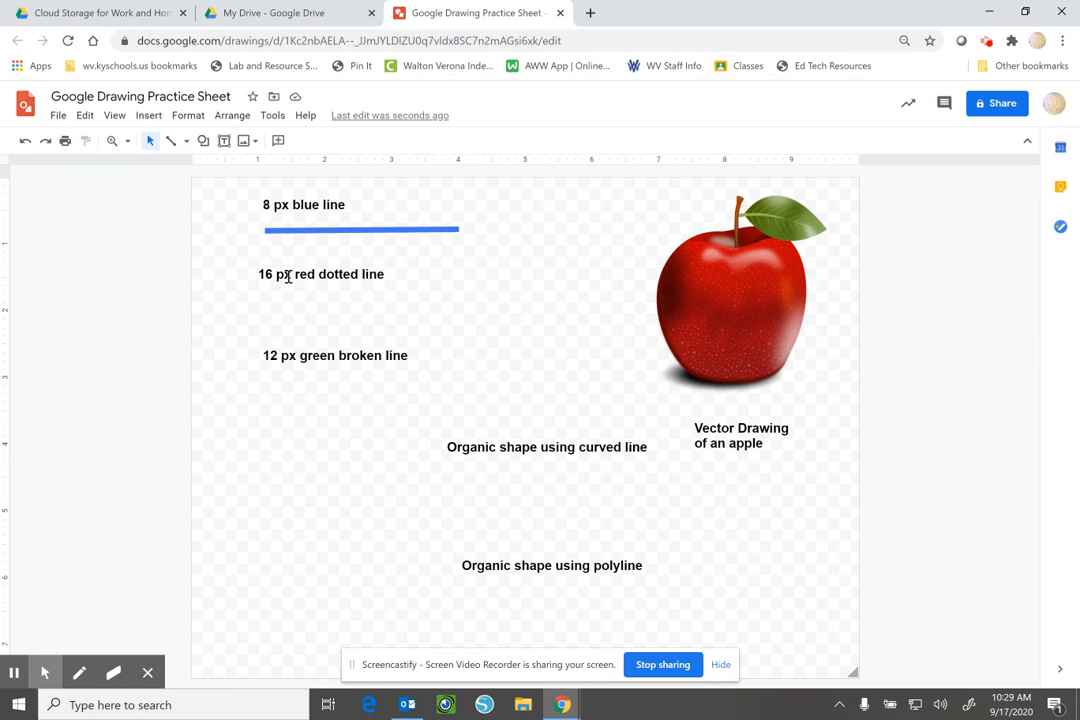
Draw a straight horizontal line beneath the "16 px red dotted line" label, slightly longer than the blue line
{"action": "left_click", "coordinate": [186, 141]}
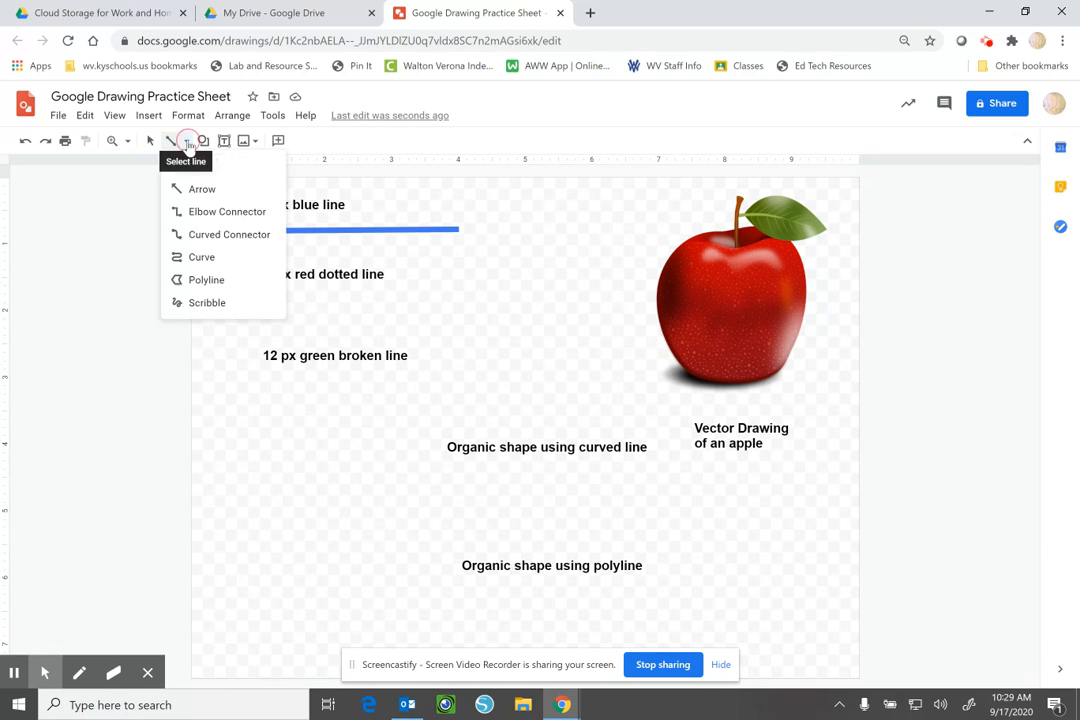
{"action": "left_click", "coordinate": [150, 141]}
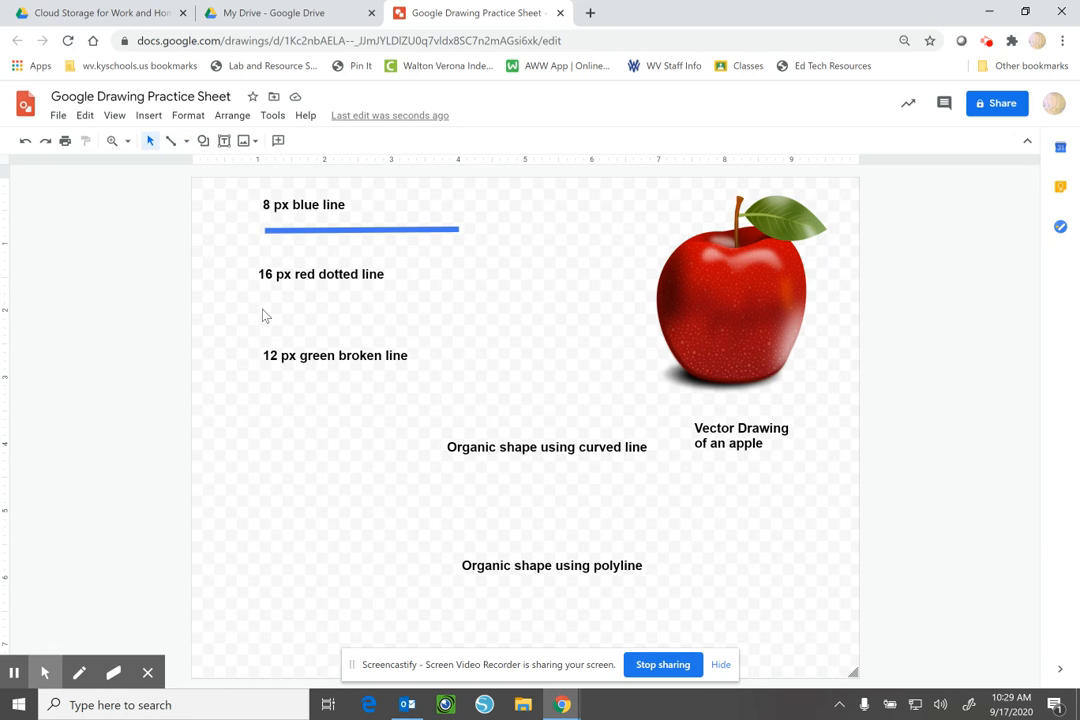
{"action": "left_click", "coordinate": [171, 143]}
{"action": "left_click_drag", "start_coordinate": [266, 310], "coordinate": [532, 310]}
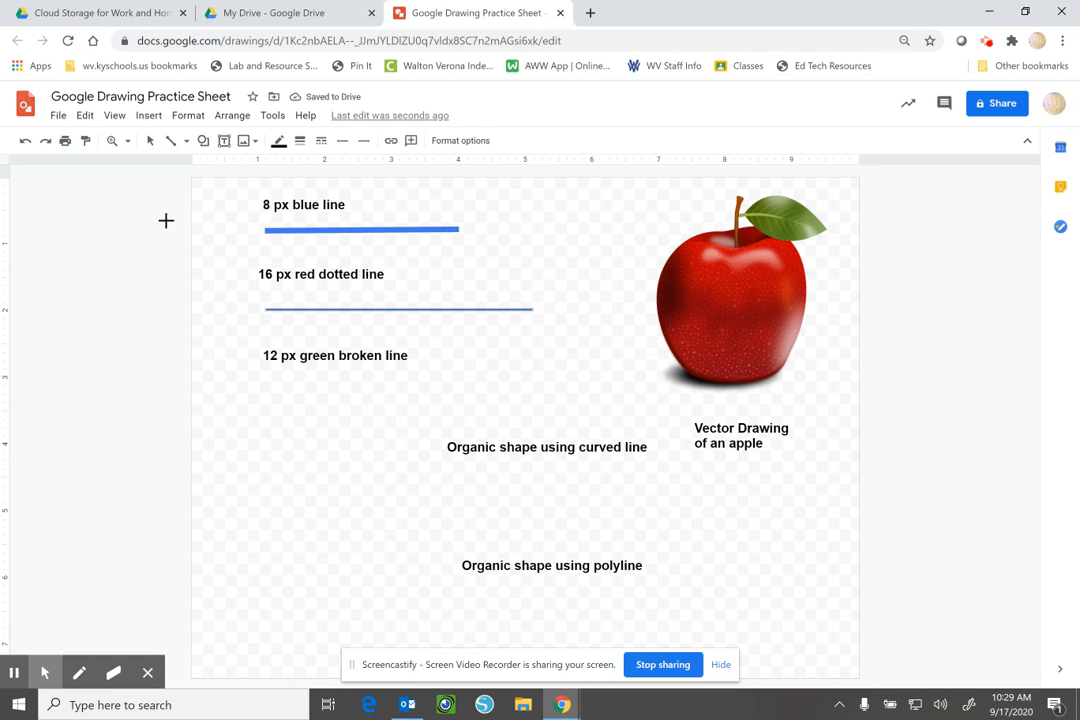
Color the line under the "16 px red dotted line" label red and set its weight to 16px
{"action": "left_click", "coordinate": [281, 142]}
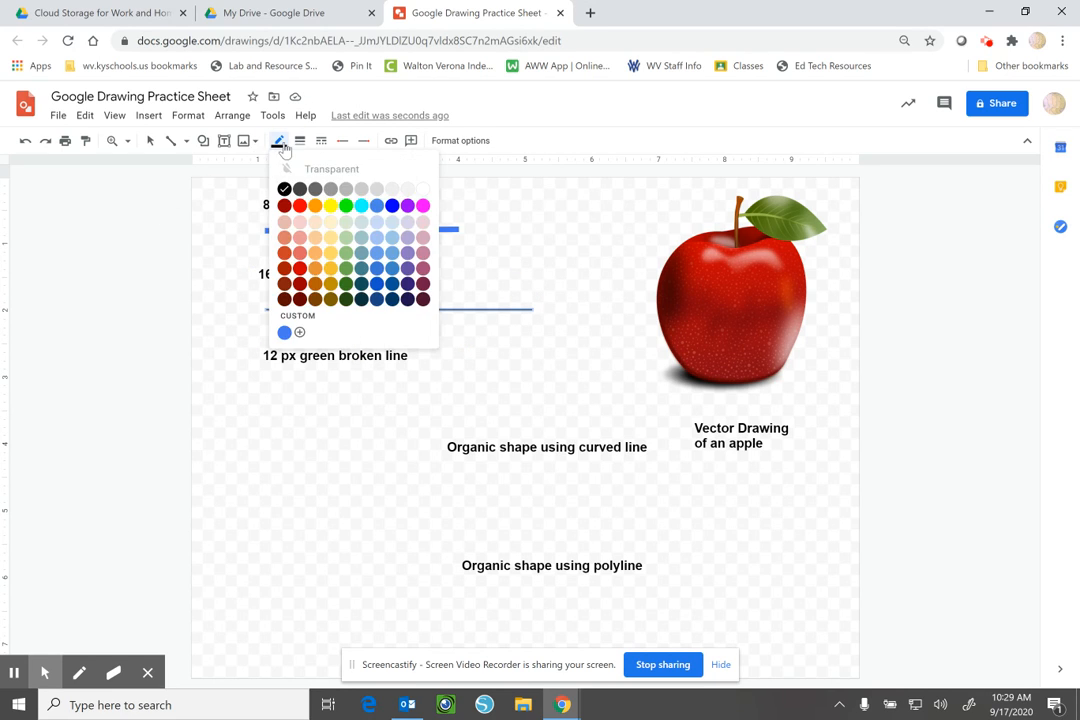
{"action": "left_click", "coordinate": [298, 206]}
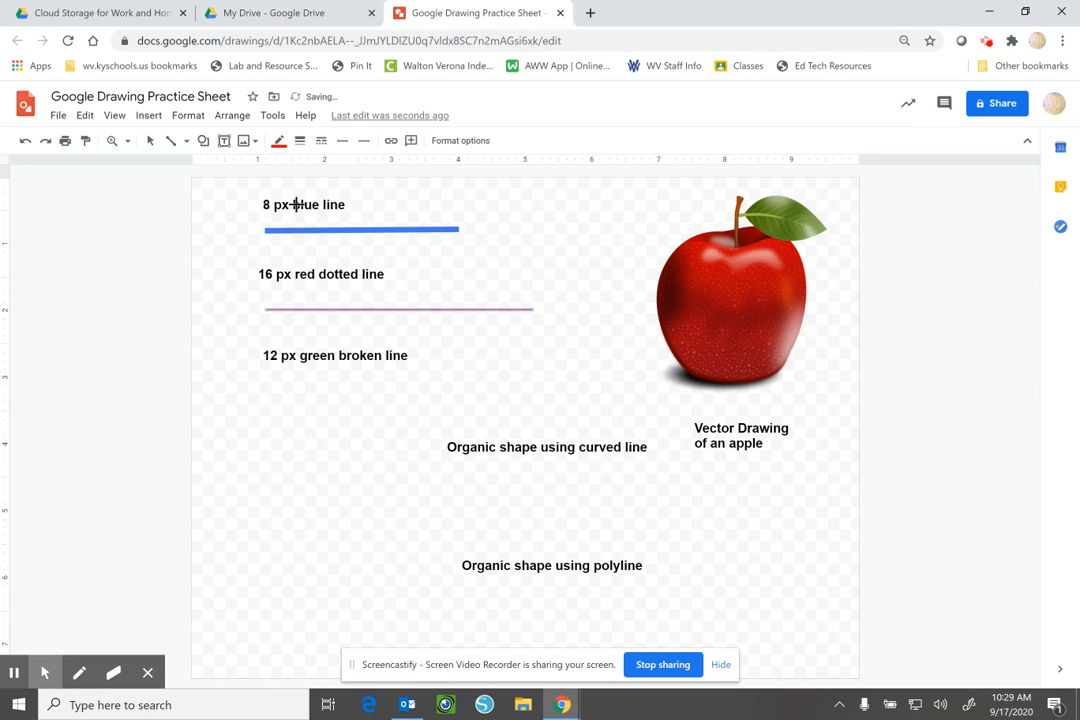
{"action": "left_click", "coordinate": [301, 146]}
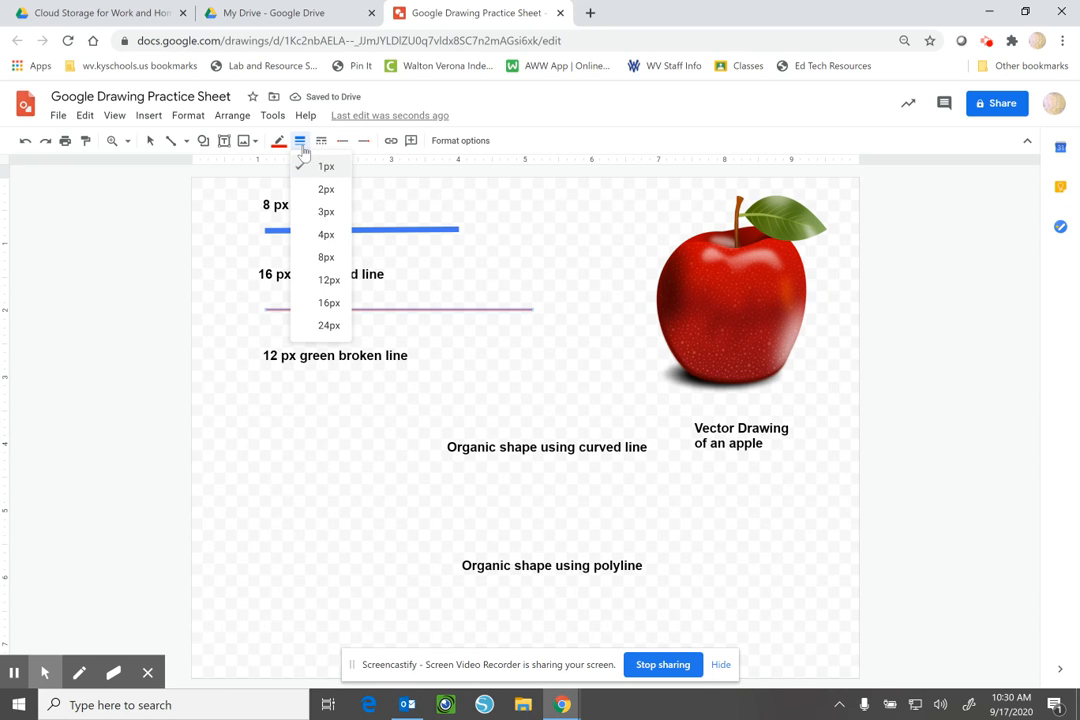
{"action": "left_click", "coordinate": [319, 302]}
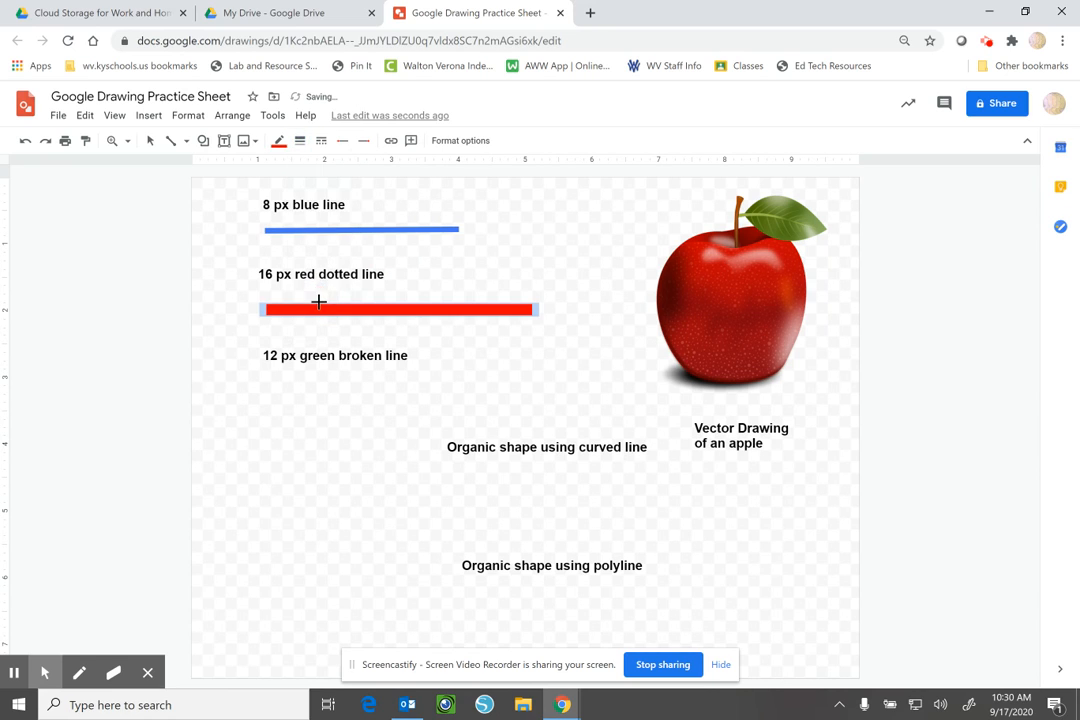
{"action": "left_click", "coordinate": [276, 278]}
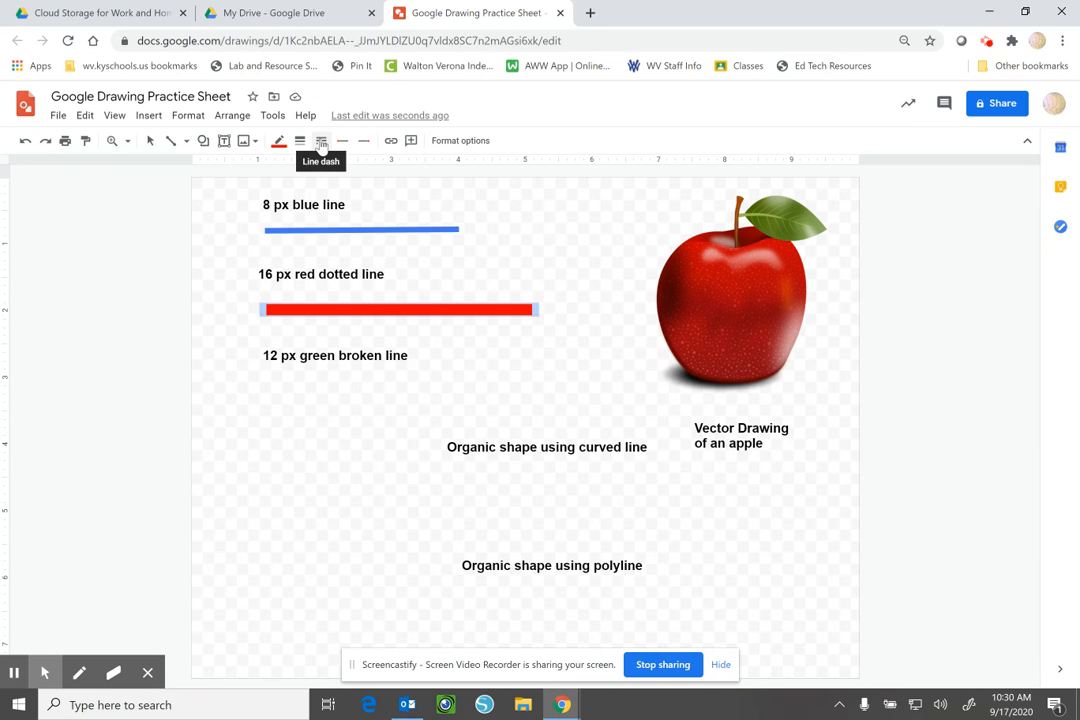
Apply the dotted dash style to the thick red line and deselect it
{"action": "left_click", "coordinate": [321, 143]}
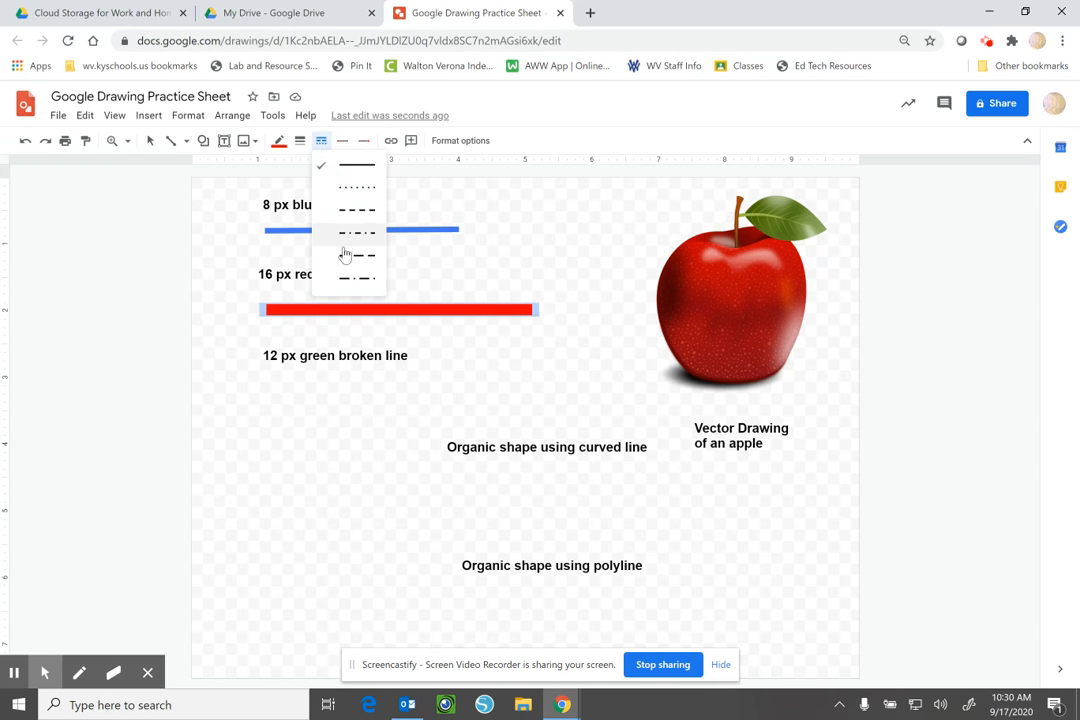
{"action": "left_click", "coordinate": [356, 187]}
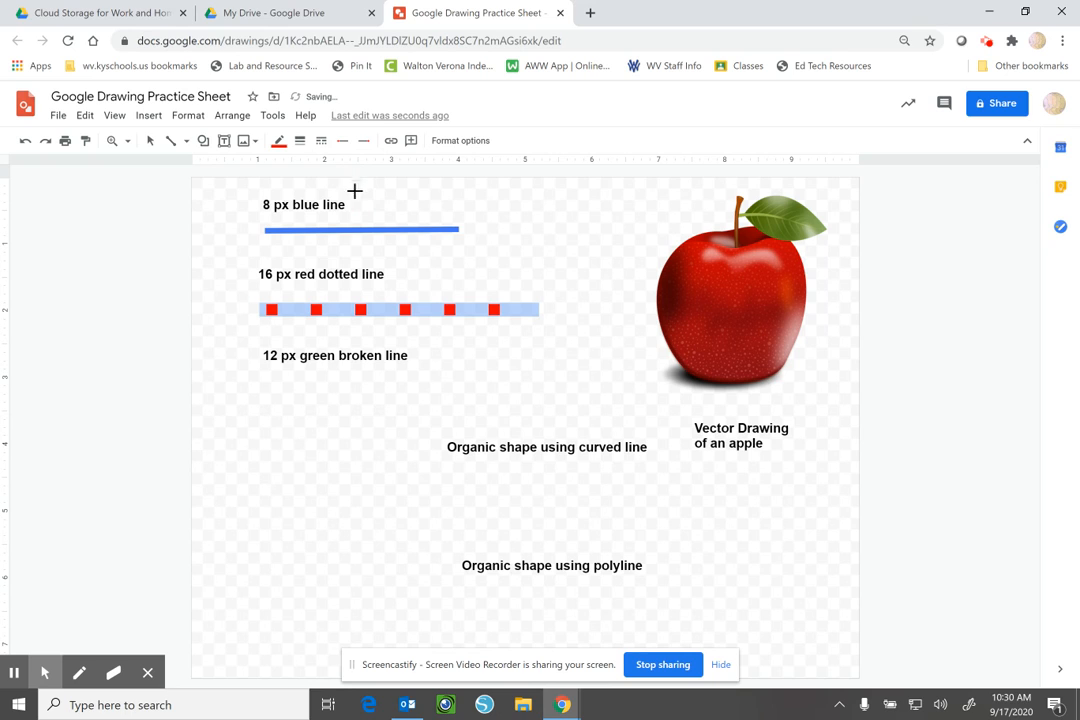
{"action": "left_click", "coordinate": [150, 141]}
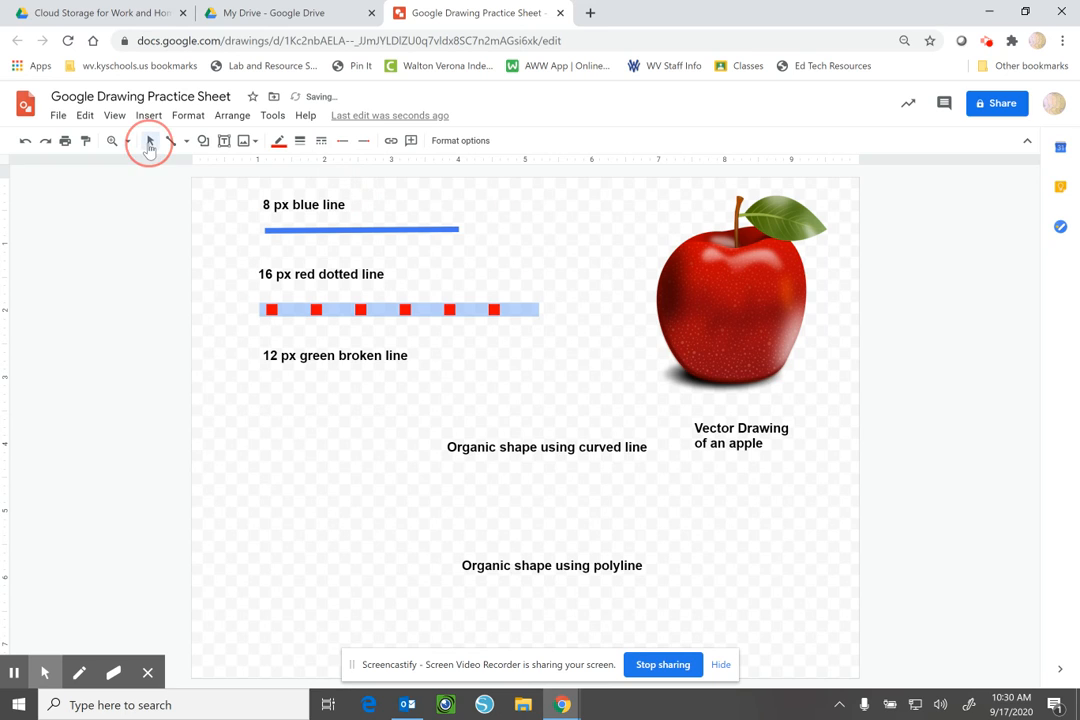
{"action": "left_click", "coordinate": [210, 214]}
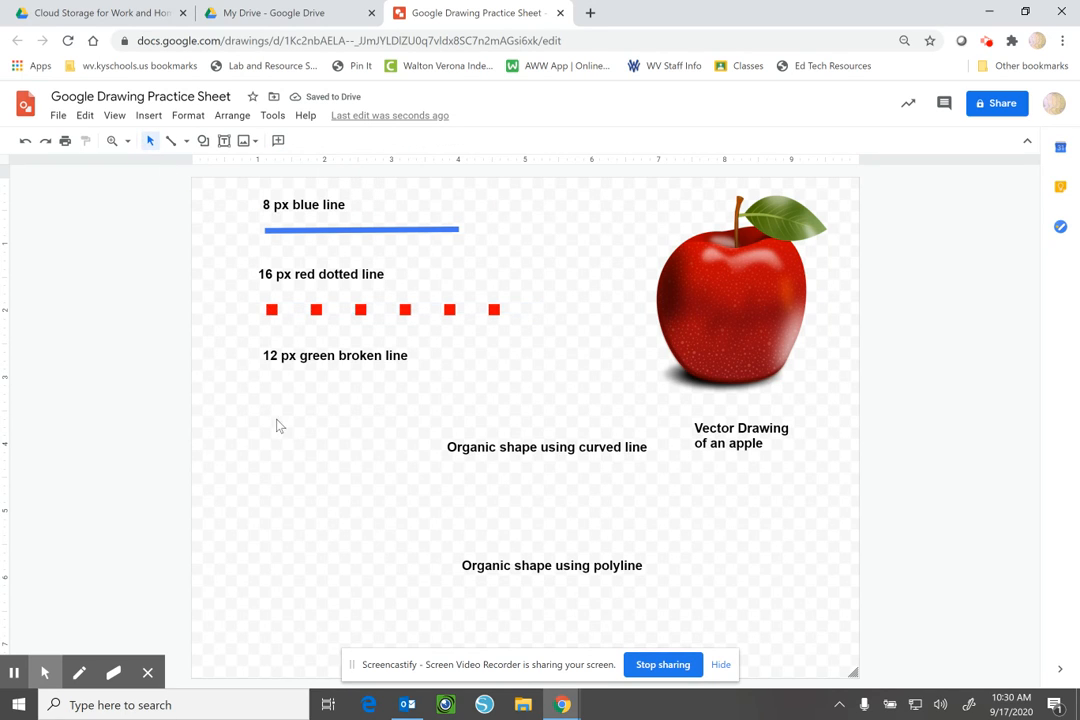
Draw a straight horizontal line beneath the "12 px green broken line" label and color it bright green
{"action": "left_click", "coordinate": [172, 144]}
{"action": "left_click_drag", "start_coordinate": [263, 386], "coordinate": [560, 386]}
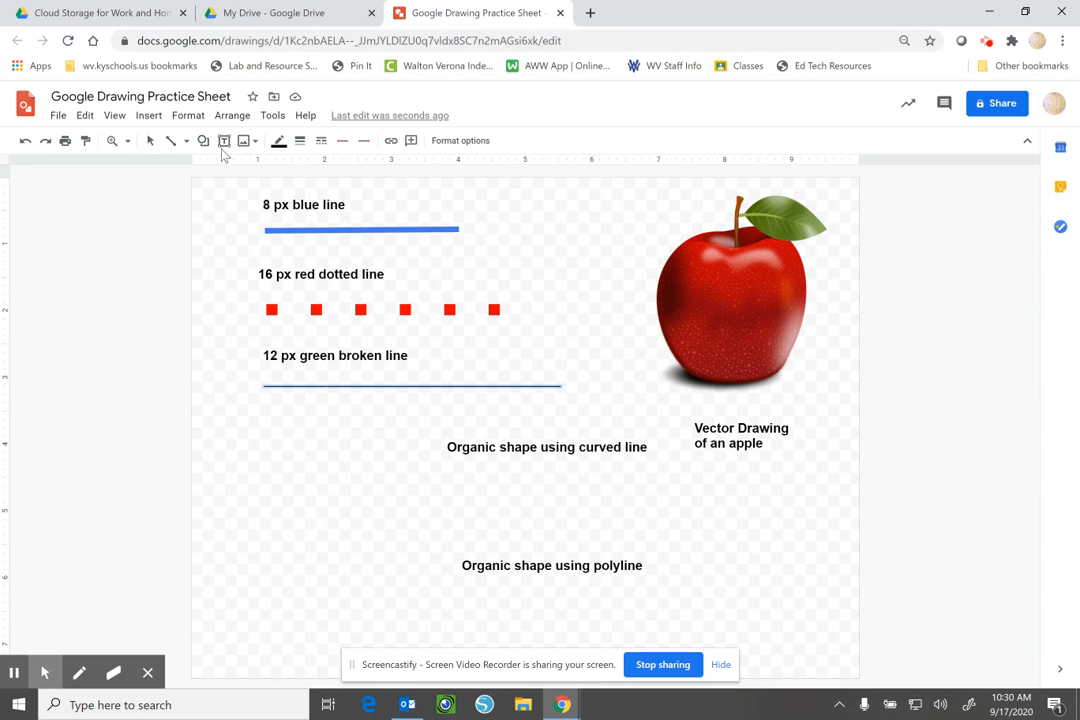
{"action": "left_click", "coordinate": [279, 143]}
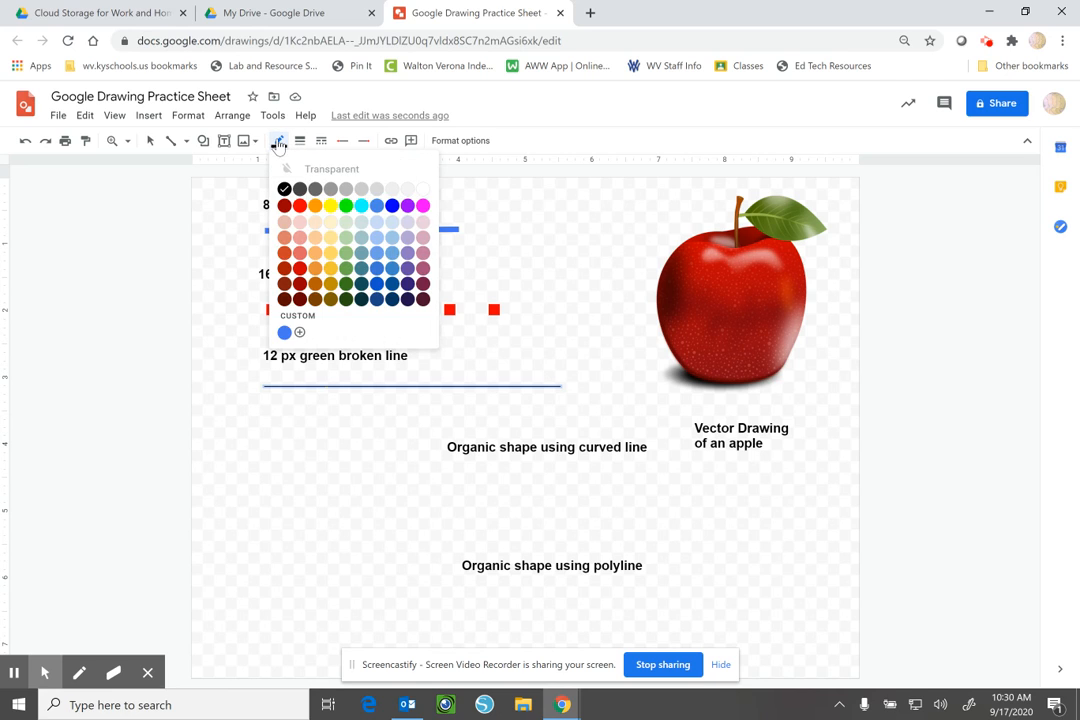
{"action": "left_click", "coordinate": [346, 206]}
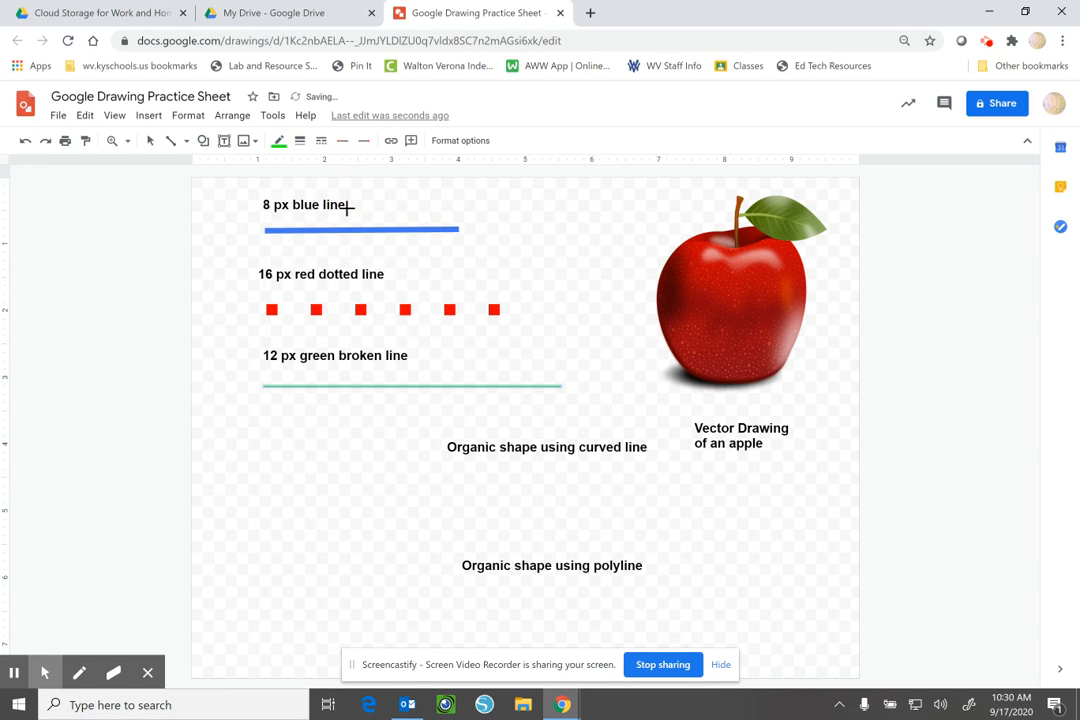
Set the green line's weight to 12px, apply the short dash-dot style, and deselect it
{"action": "left_click", "coordinate": [300, 143]}
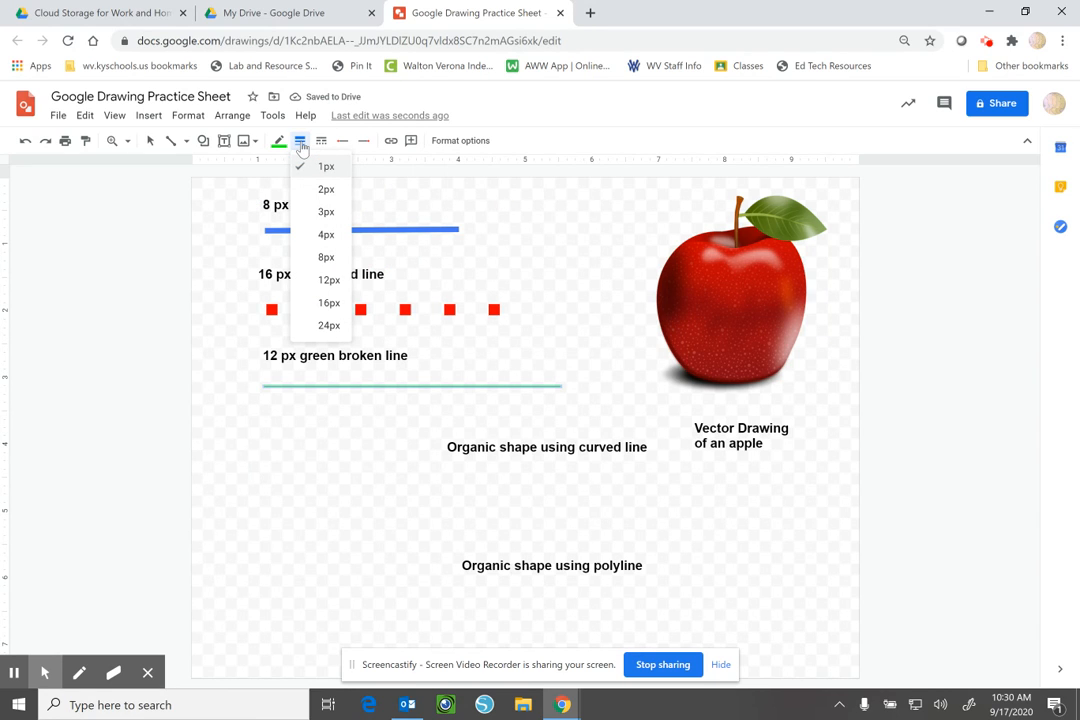
{"action": "left_click", "coordinate": [314, 279]}
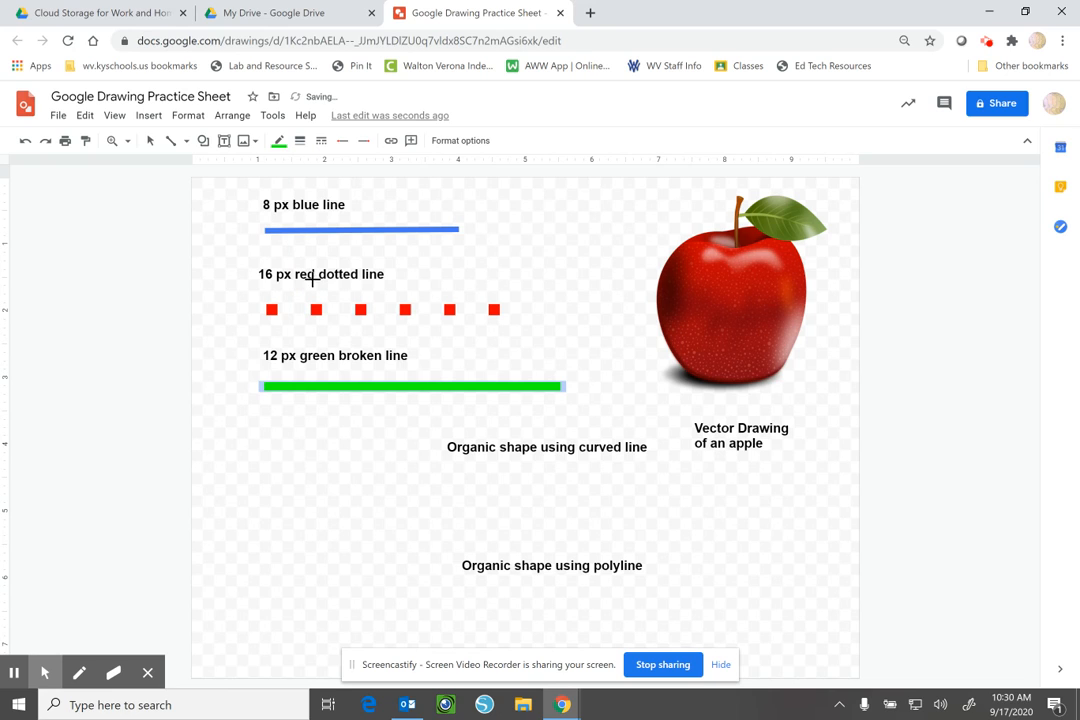
{"action": "left_click", "coordinate": [321, 142]}
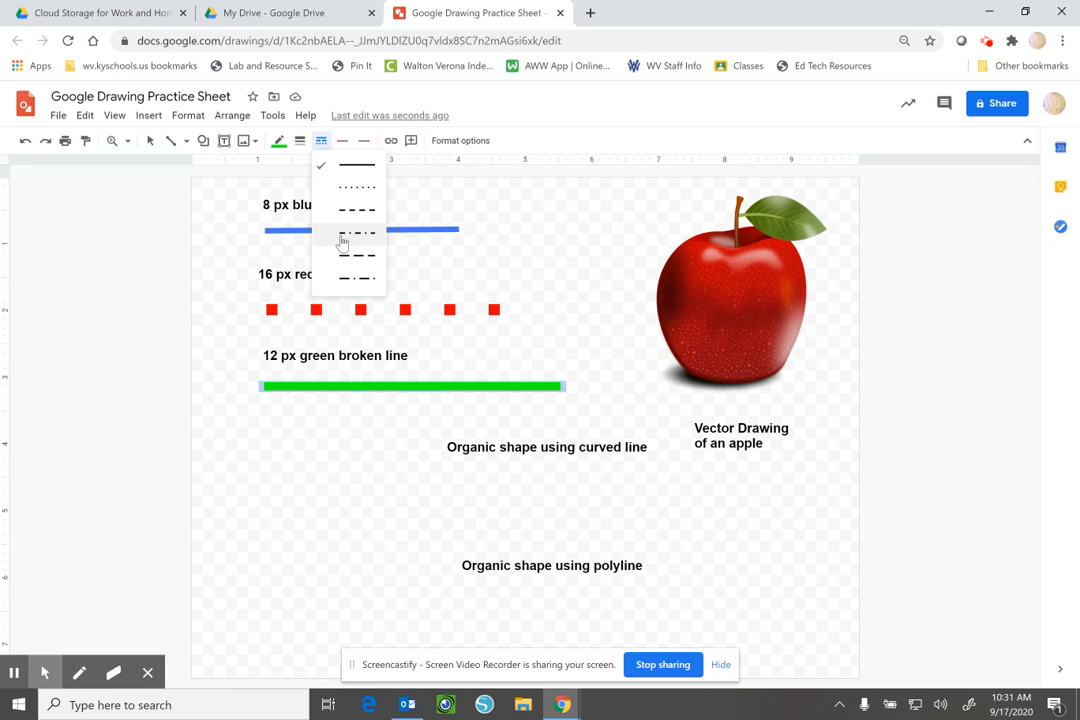
{"action": "left_click", "coordinate": [350, 236]}
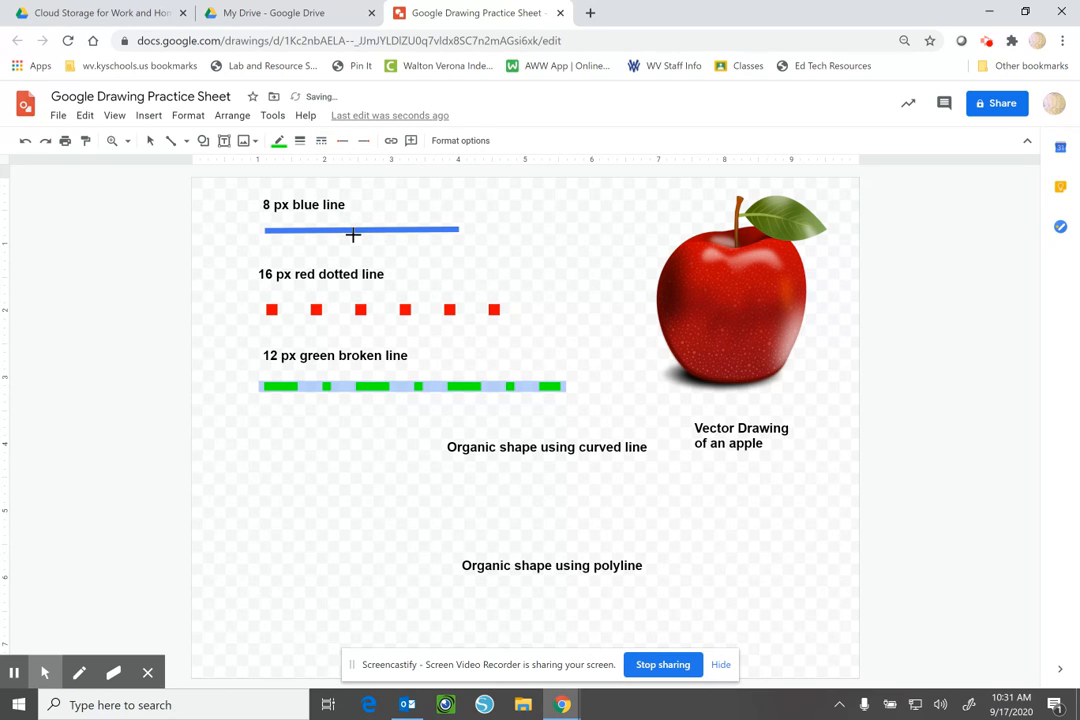
{"action": "left_click", "coordinate": [150, 140]}
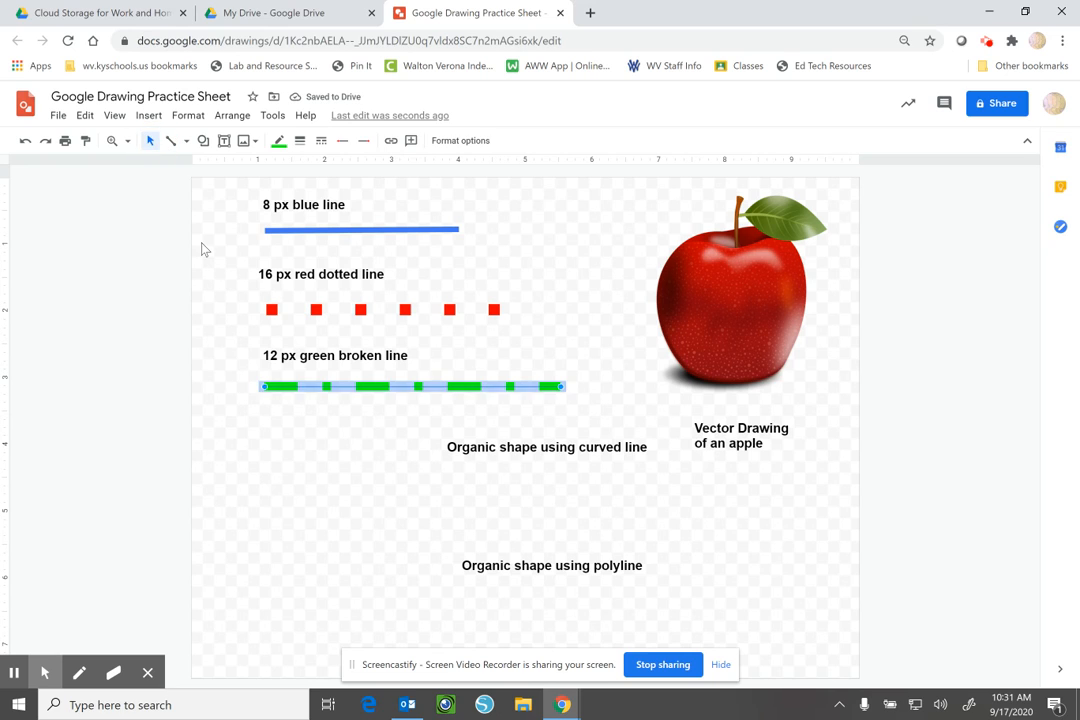
{"action": "left_click", "coordinate": [203, 249]}
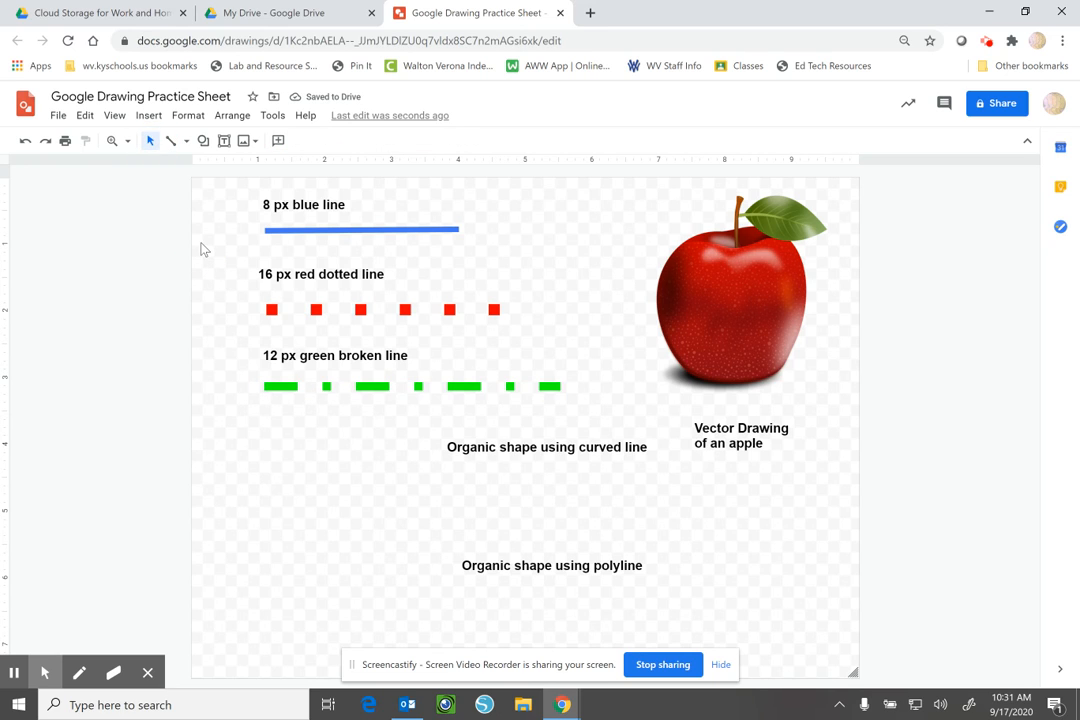